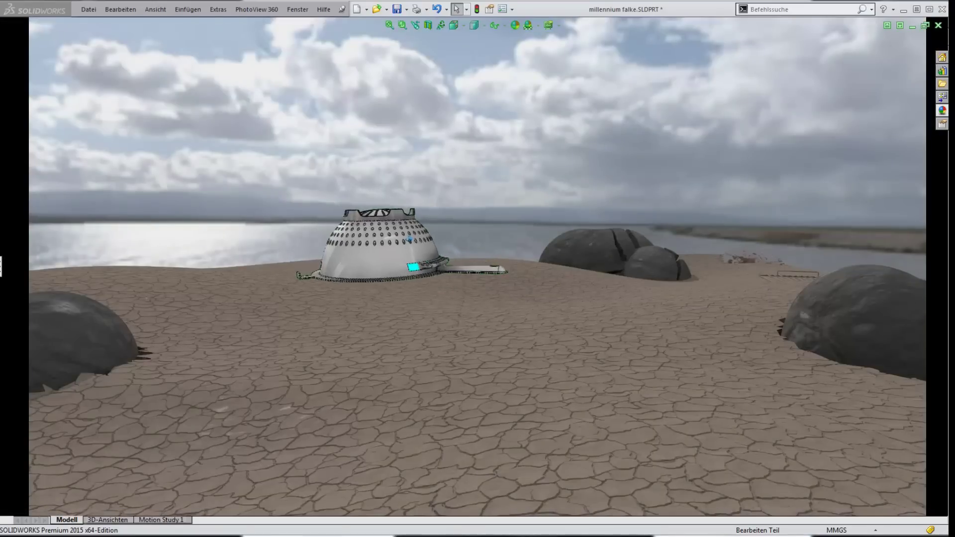
{"action": "scroll", "coordinate": [389, 212], "scroll_direction": "down", "scroll_amount": 2}
{"action": "scroll", "coordinate": [390, 211], "scroll_direction": "down", "scroll_amount": 3}
{"action": "scroll", "coordinate": [390, 211], "scroll_direction": "down", "scroll_amount": 1}
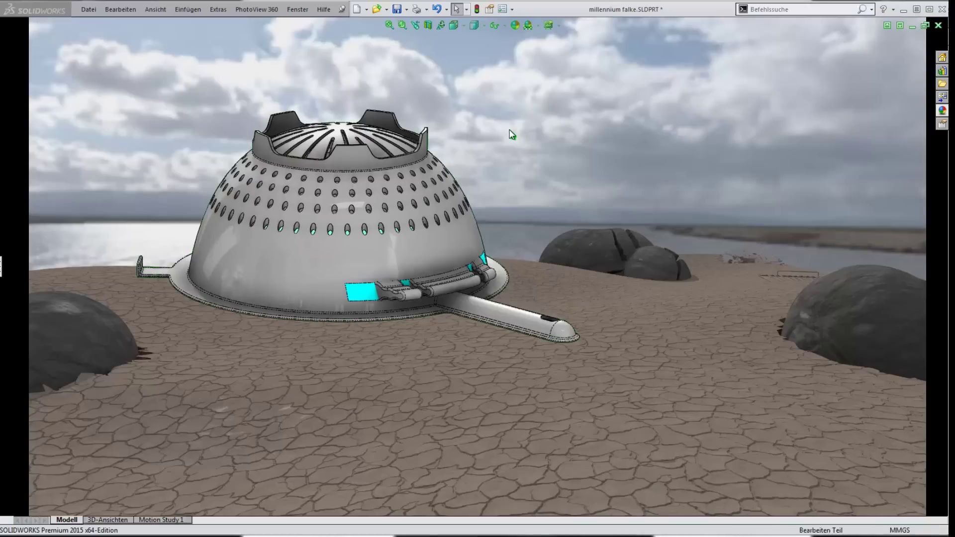
Switch the part to the Nudelsieb display state
{"action": "left_click", "coordinate": [2, 267]}
{"action": "right_click", "coordinate": [183, 33]}
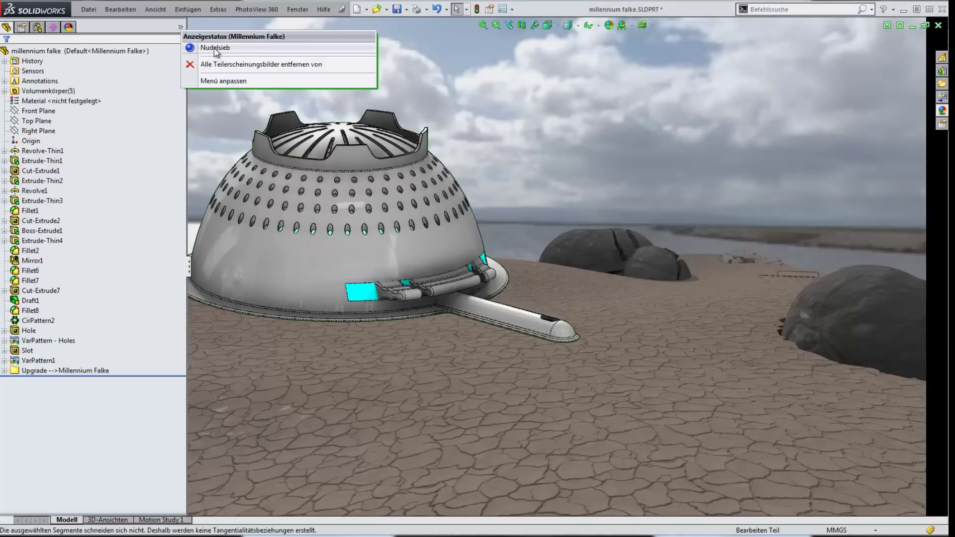
{"action": "left_click", "coordinate": [214, 48]}
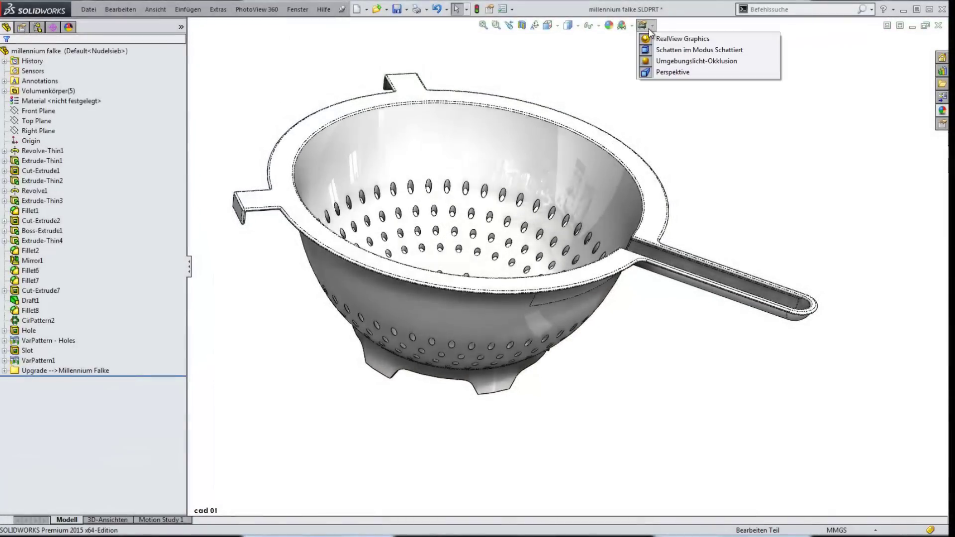
View the rim face normal, without perspective, and select the Slot feature
{"action": "left_click", "coordinate": [666, 75]}
{"action": "scroll", "coordinate": [597, 291], "scroll_direction": "down", "scroll_amount": 10}
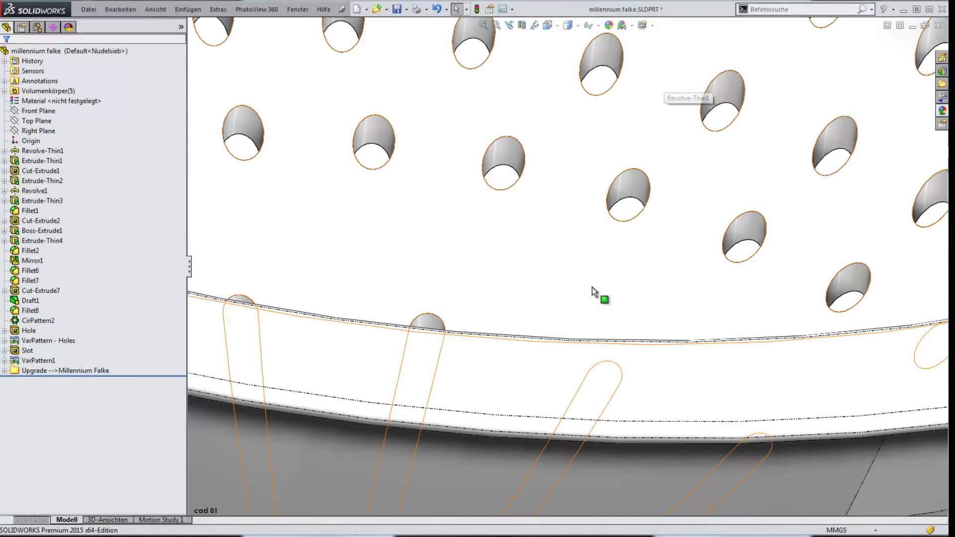
{"action": "left_click", "coordinate": [516, 377]}
{"action": "left_click", "coordinate": [596, 327]}
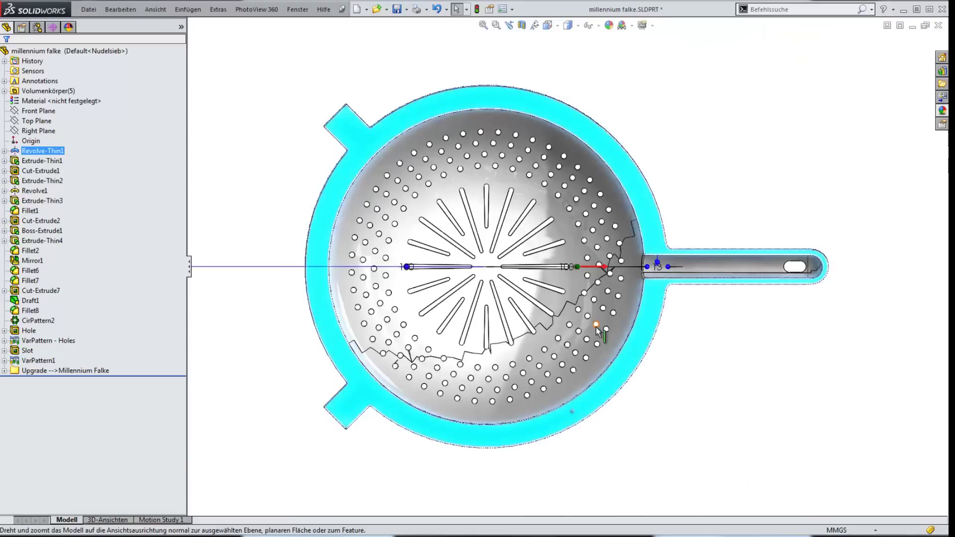
{"action": "left_click", "coordinate": [693, 171]}
{"action": "left_click", "coordinate": [37, 415]}
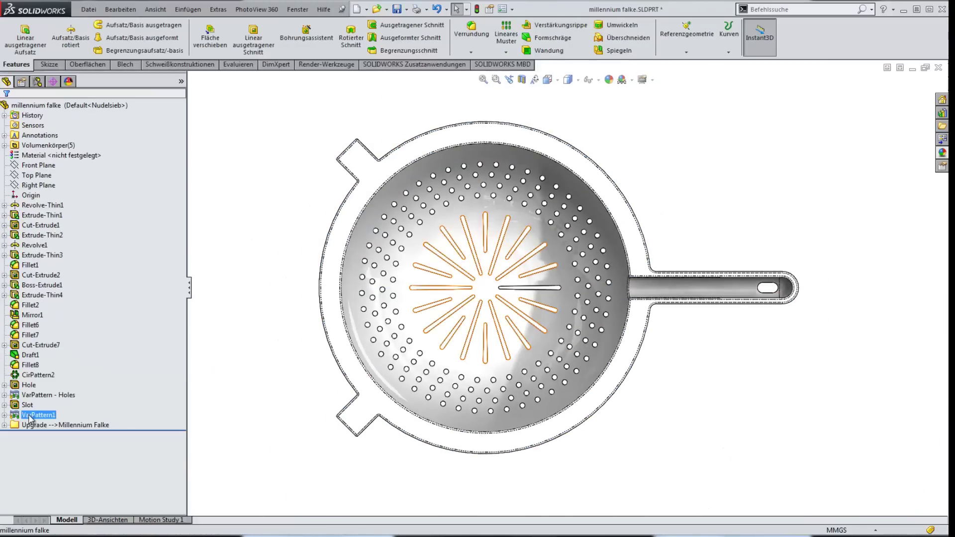
{"action": "left_click", "coordinate": [31, 404]}
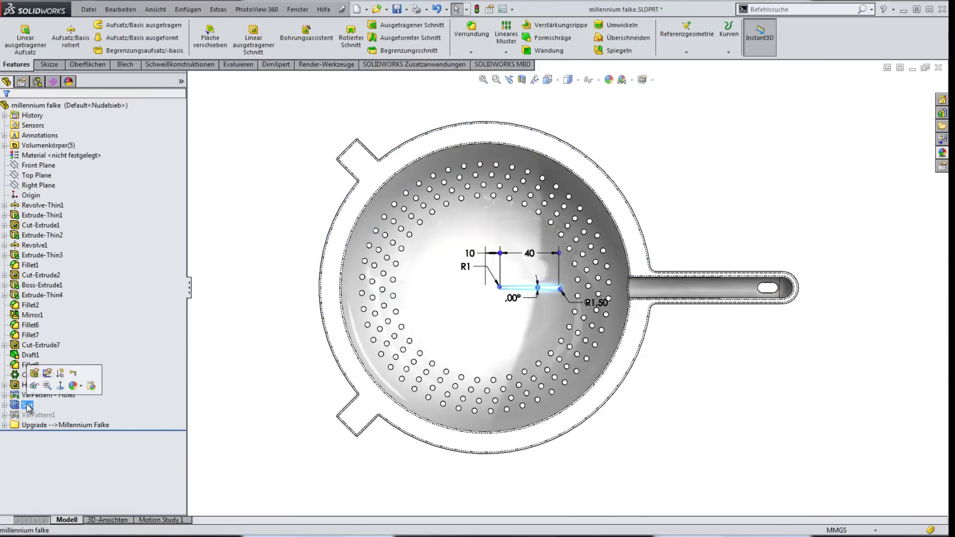
Start a variable Slot pattern table with angle, 10 mm offset and 40 mm length columns
{"action": "left_click", "coordinate": [505, 53]}
{"action": "left_click", "coordinate": [522, 138]}
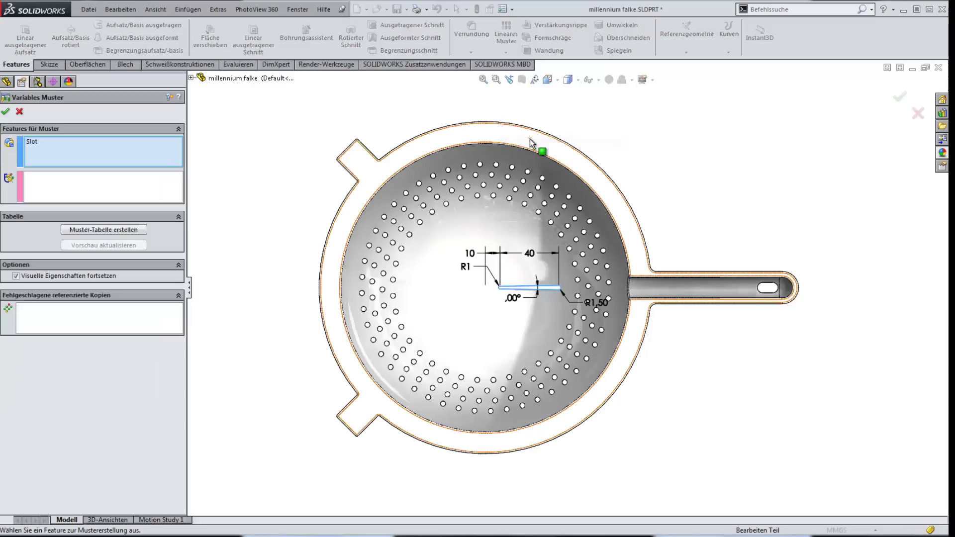
{"action": "left_click", "coordinate": [103, 230]}
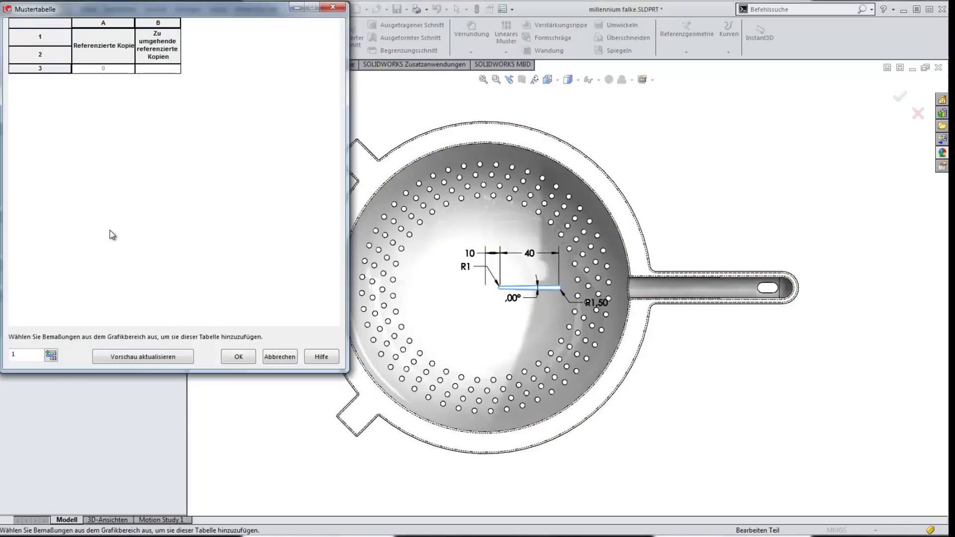
{"action": "left_click", "coordinate": [51, 355]}
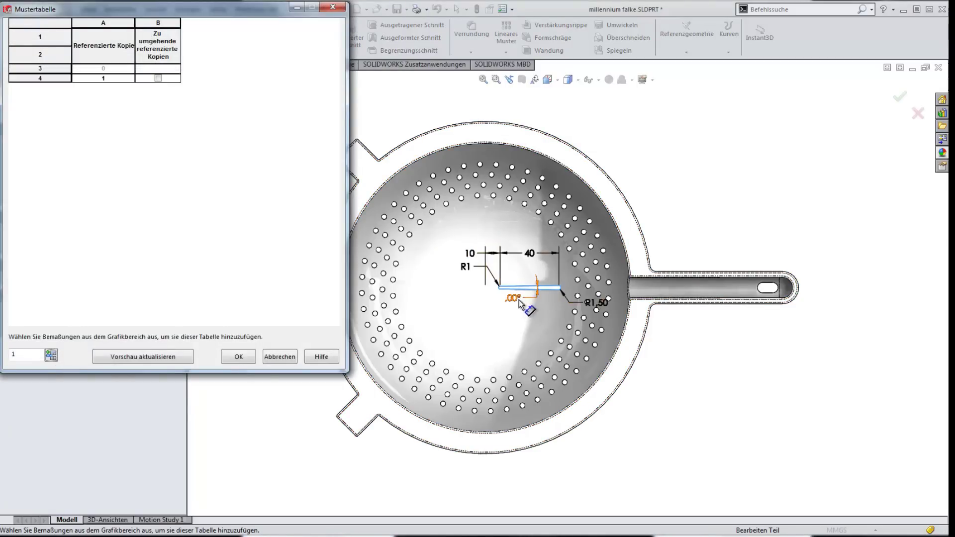
{"action": "left_click", "coordinate": [520, 300]}
{"action": "left_click", "coordinate": [470, 253]}
{"action": "left_click", "coordinate": [530, 252]}
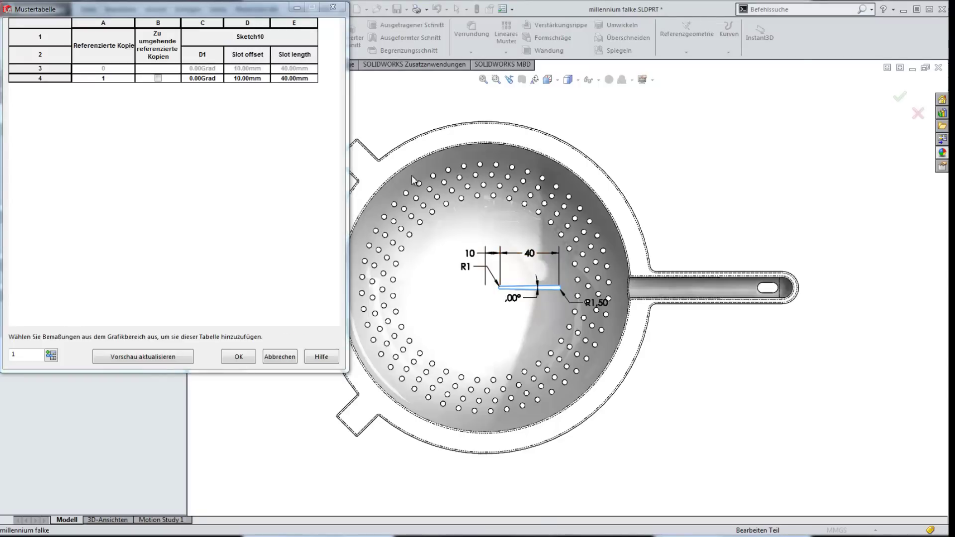
{"action": "left_click", "coordinate": [196, 78]}
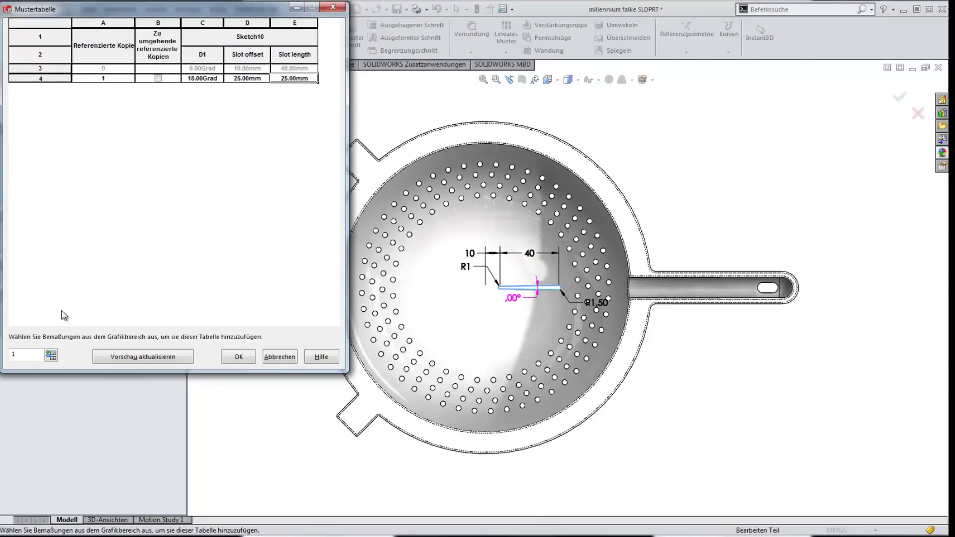
{"action": "type", "text": "8"}
Add eighteen more rows and paste alternating offset and length values down the table
{"action": "left_click", "coordinate": [51, 358]}
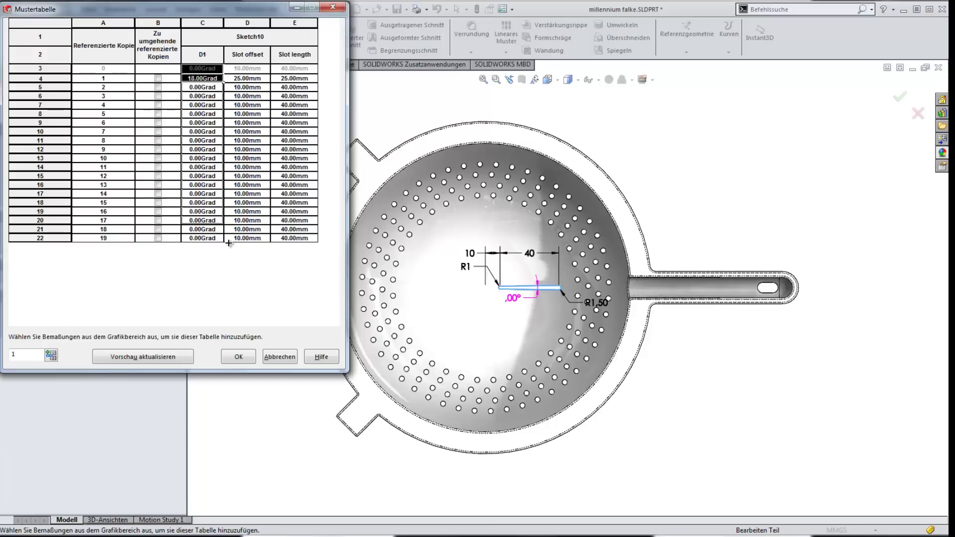
{"action": "right_click", "coordinate": [287, 79]}
{"action": "right_click", "coordinate": [253, 89]}
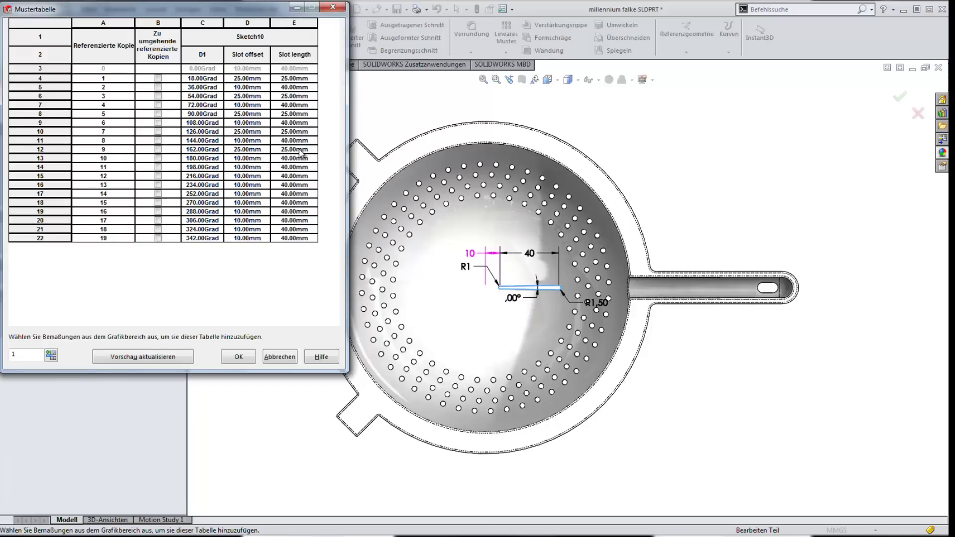
{"action": "left_click_drag", "start_coordinate": [301, 152], "coordinate": [251, 109]}
{"action": "key", "text": "ctrl+c"}
{"action": "left_click", "coordinate": [251, 161]}
{"action": "key", "text": "ctrl+v"}
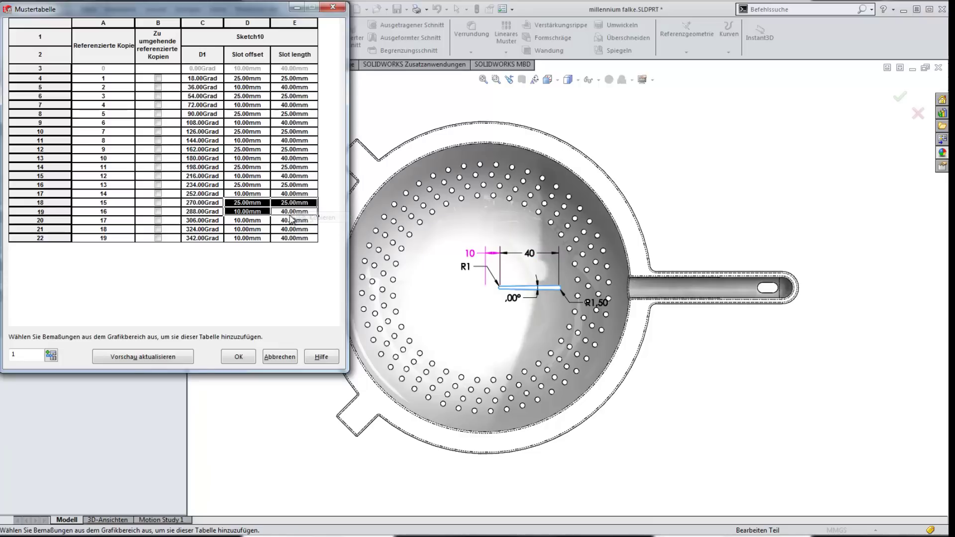
{"action": "right_click", "coordinate": [239, 221]}
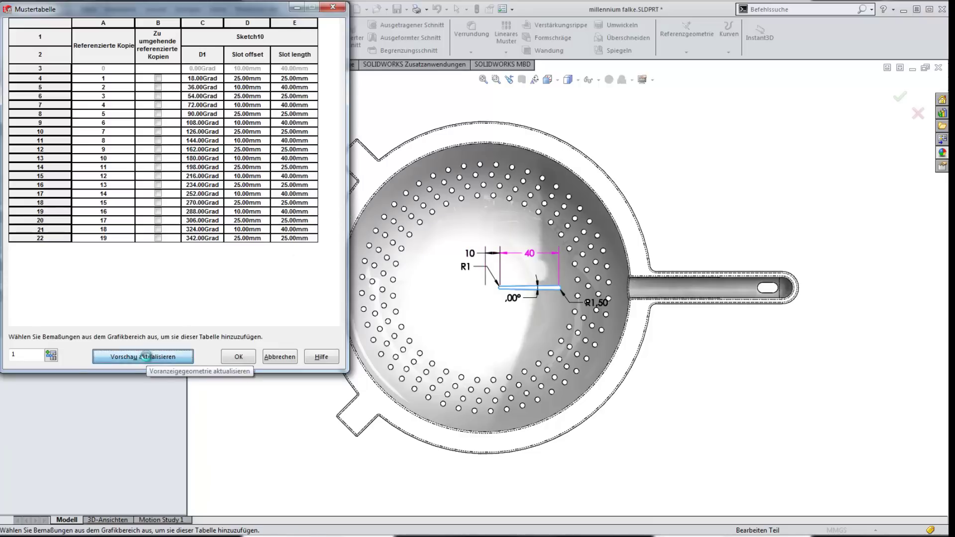
Apply the pattern table and suppress the fourth slot copy, VarExemplare4
{"action": "left_click", "coordinate": [146, 357]}
{"action": "left_click", "coordinate": [236, 357]}
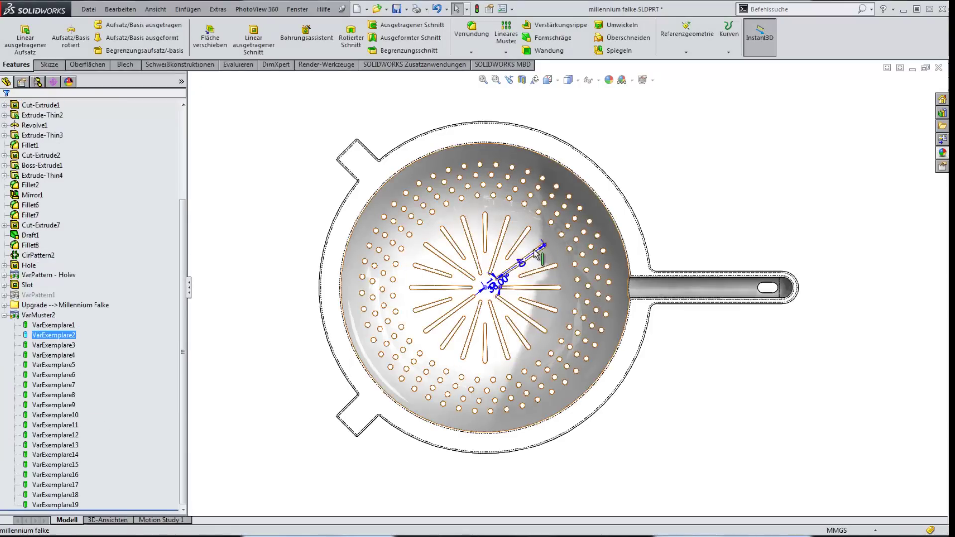
{"action": "left_click", "coordinate": [46, 356]}
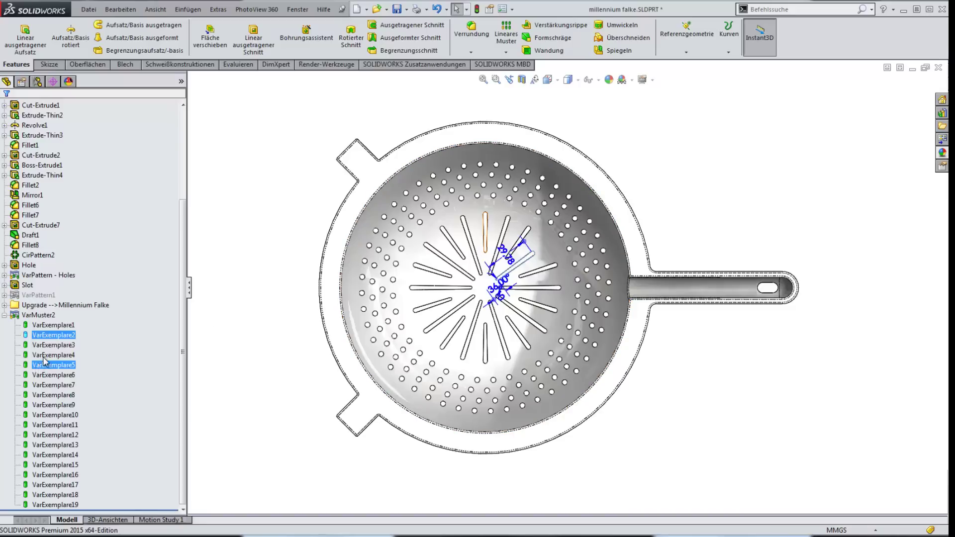
{"action": "left_click", "coordinate": [52, 326]}
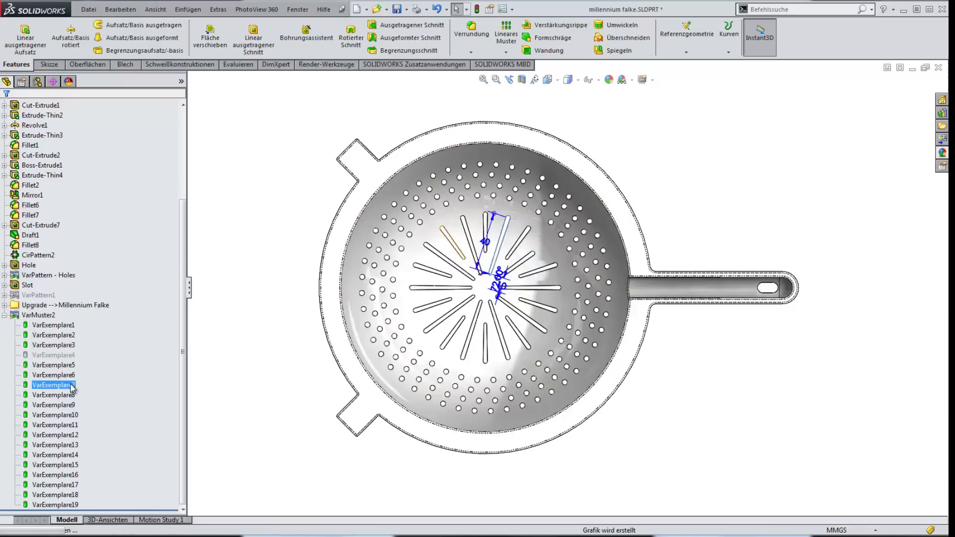
Delete the tenth slot copy, VarExemplare10
{"action": "left_click", "coordinate": [65, 415]}
{"action": "key", "text": "Delete"}
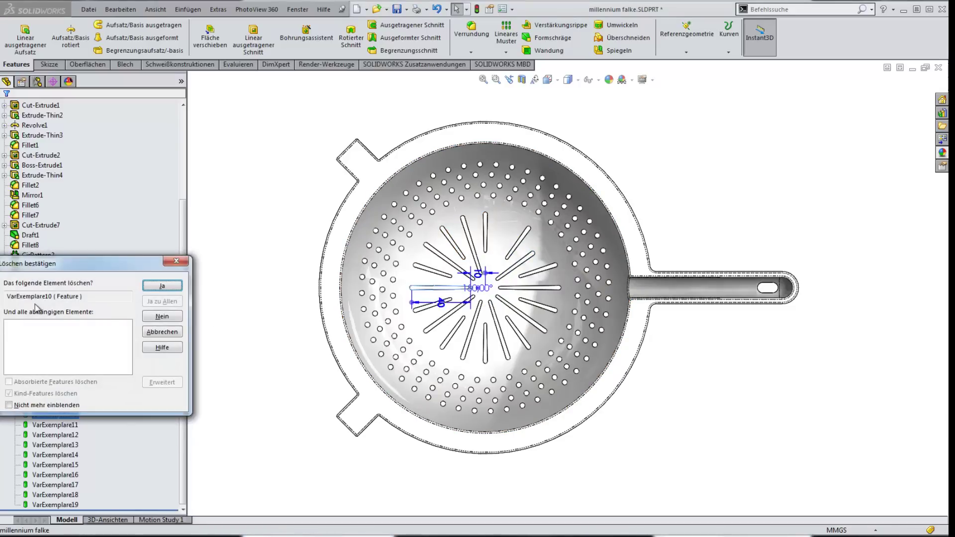
{"action": "left_click", "coordinate": [161, 286]}
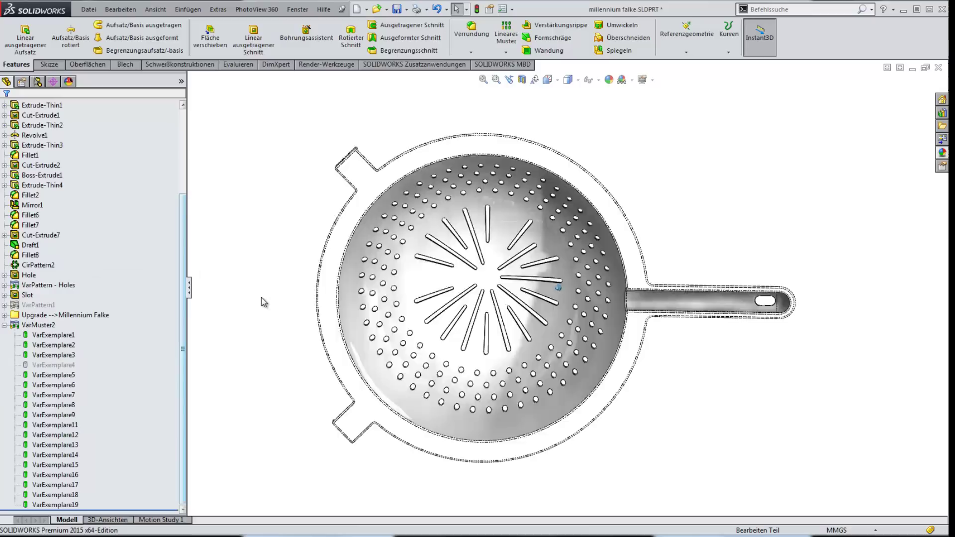
Switch the colander model to a different display state
{"action": "right_click", "coordinate": [186, 87]}
{"action": "left_click", "coordinate": [218, 101]}
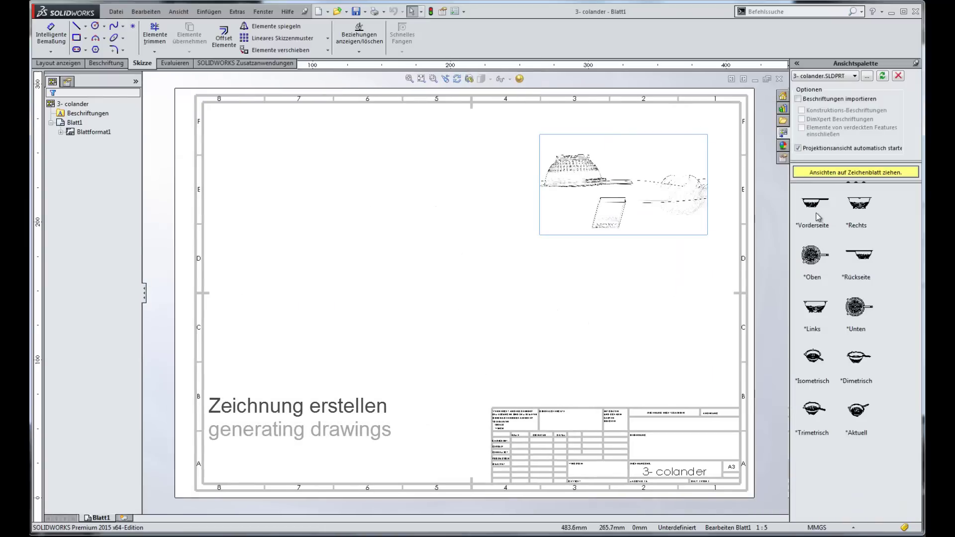
Place the top view with projected side, front and isometric views on the sheet
{"action": "left_click_drag", "start_coordinate": [811, 254], "coordinate": [293, 178]}
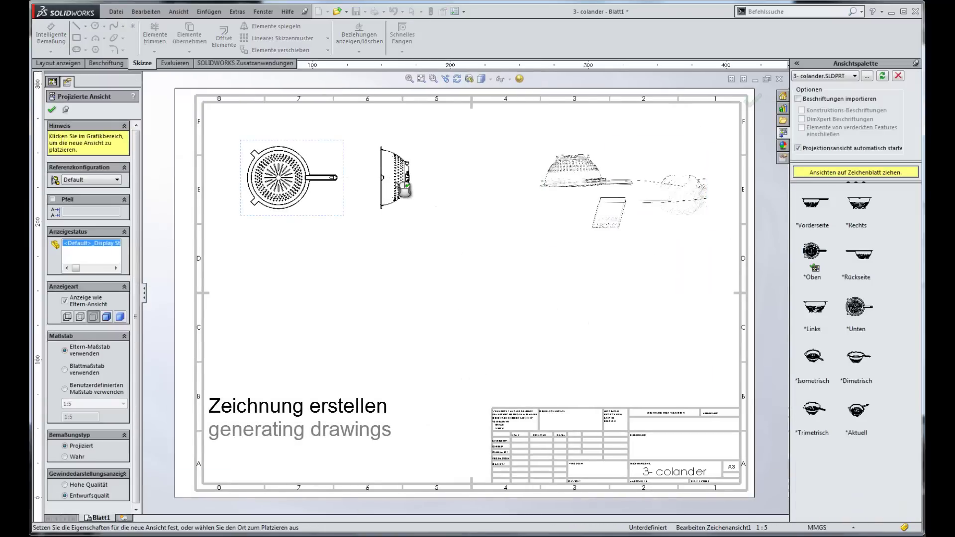
{"action": "left_click", "coordinate": [397, 184]}
{"action": "left_click", "coordinate": [292, 283]}
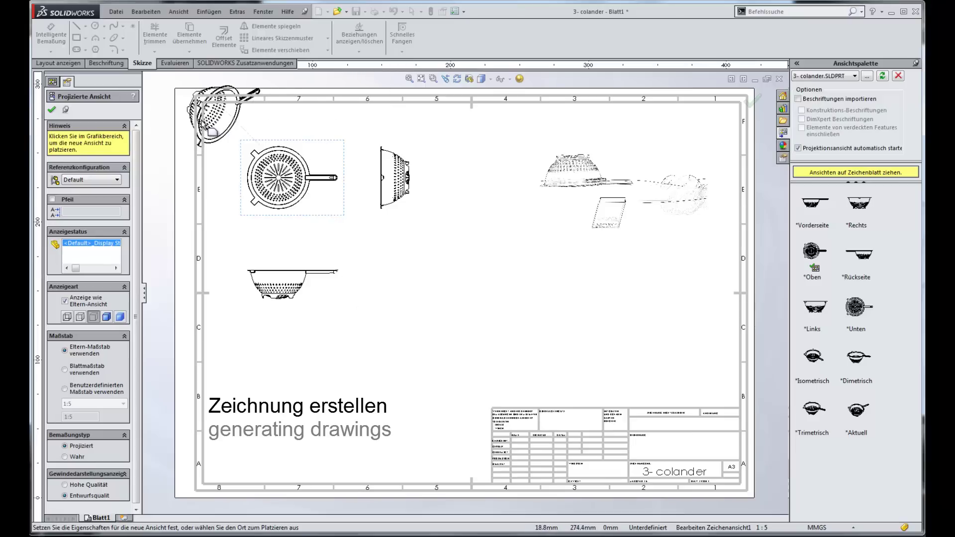
{"action": "left_click", "coordinate": [609, 320]}
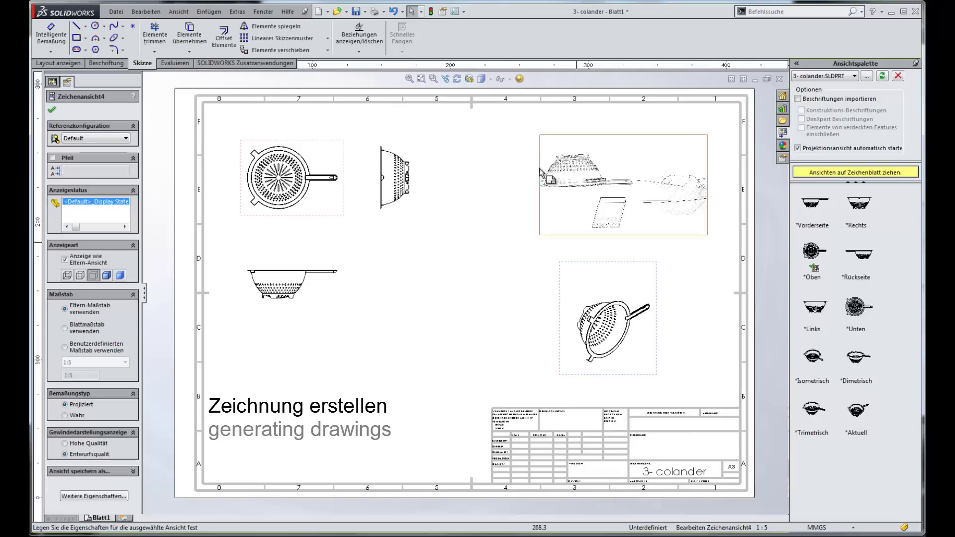
{"action": "key", "text": "Escape"}
{"action": "left_click", "coordinate": [469, 79]}
Tilt the isometric view slightly and insert model dimensions into the drawing views
{"action": "left_click_drag", "start_coordinate": [597, 313], "coordinate": [586, 294]}
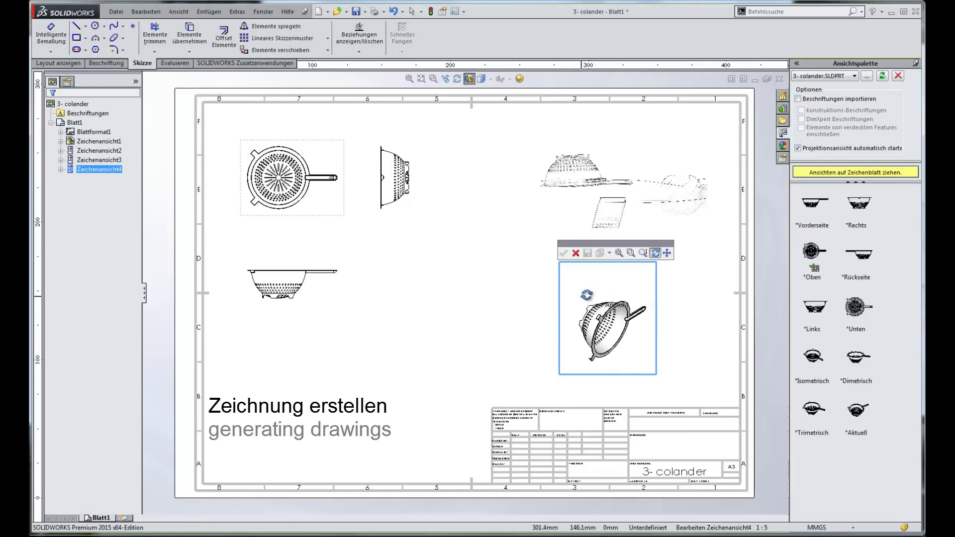
{"action": "left_click", "coordinate": [448, 256]}
{"action": "left_click", "coordinate": [77, 64]}
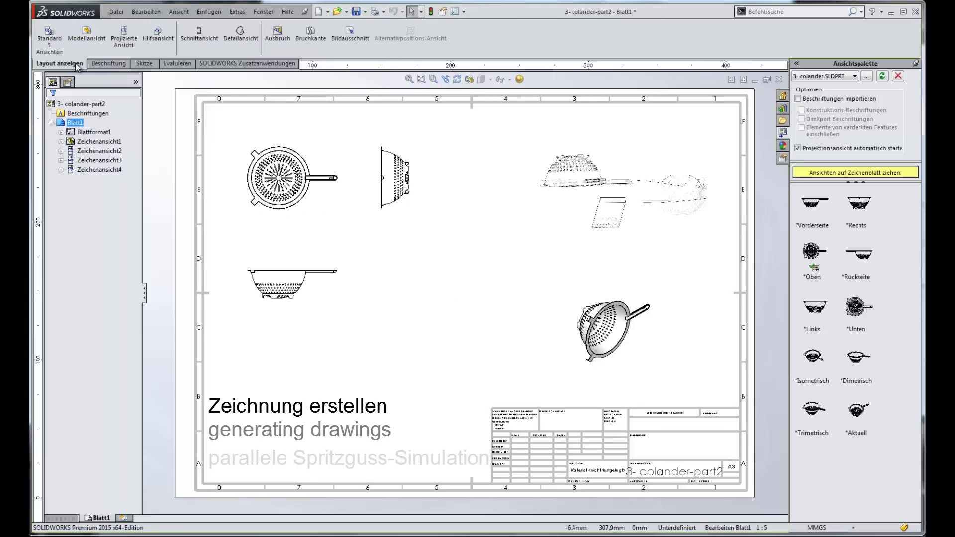
{"action": "left_click", "coordinate": [109, 63]}
{"action": "left_click", "coordinate": [92, 34]}
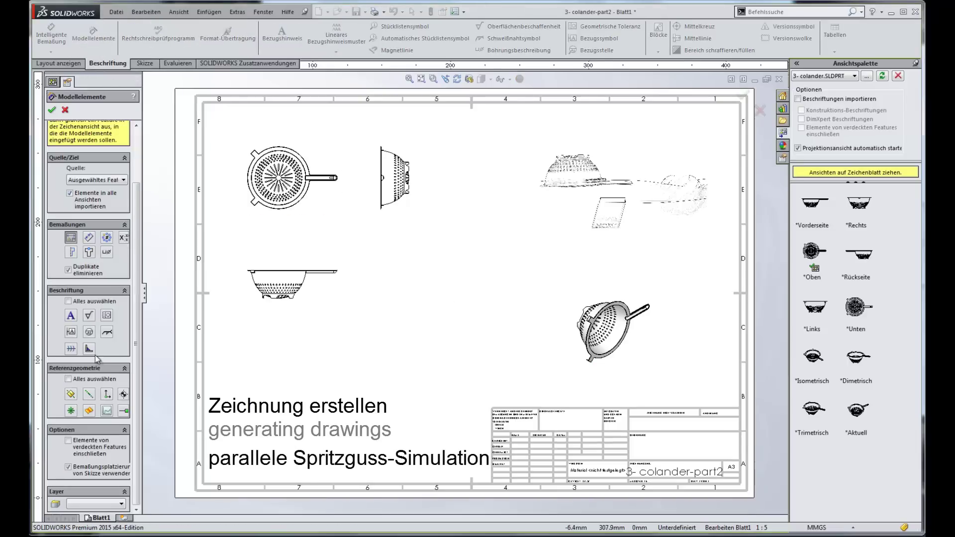
{"action": "left_click", "coordinate": [299, 201]}
{"action": "key", "text": "Return"}
Move the circular view and its projections down-right and start a section view
{"action": "left_click_drag", "start_coordinate": [302, 149], "coordinate": [354, 183]}
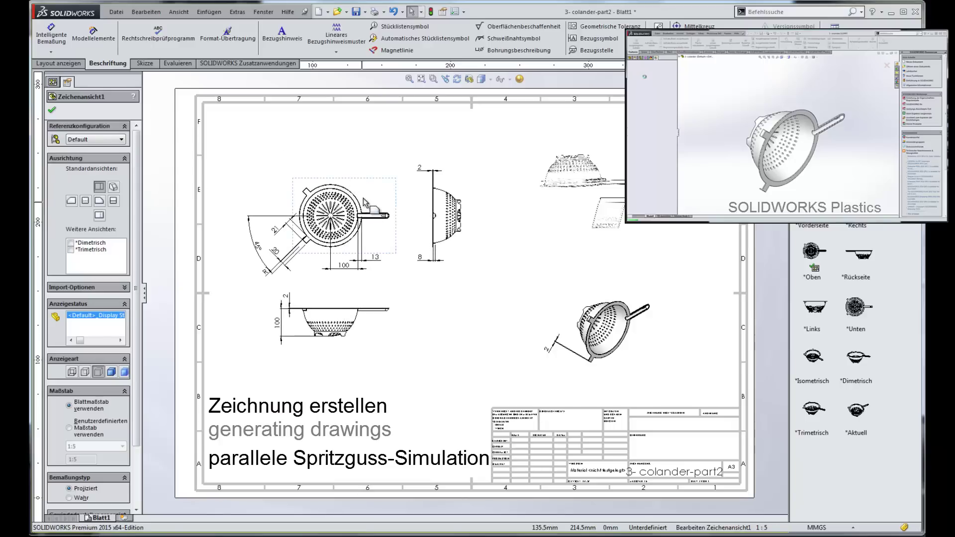
{"action": "right_click", "coordinate": [386, 224]}
{"action": "left_click", "coordinate": [419, 263]}
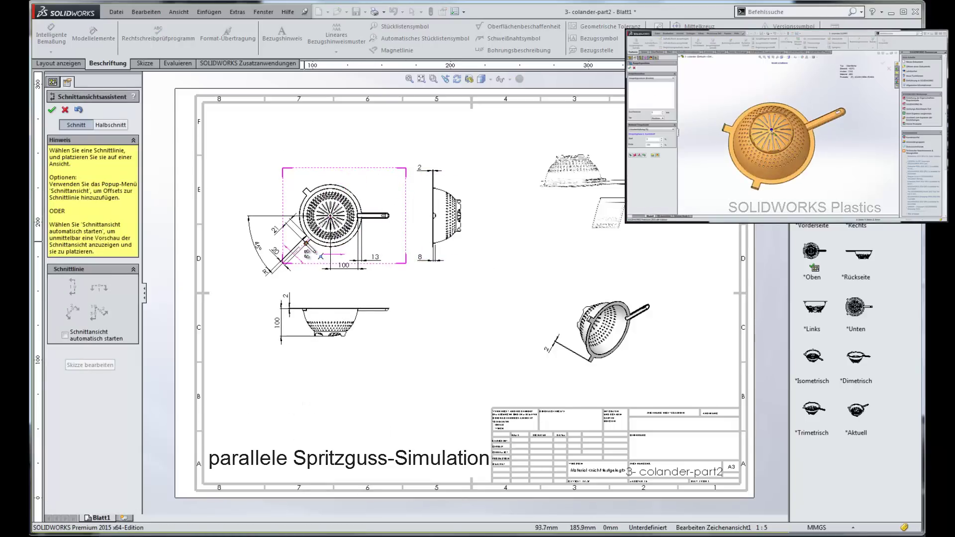
Draw straight section line A-A through the colander and place section view A-A below
{"action": "left_click", "coordinate": [328, 215]}
{"action": "left_click", "coordinate": [403, 228]}
{"action": "left_click", "coordinate": [473, 199]}
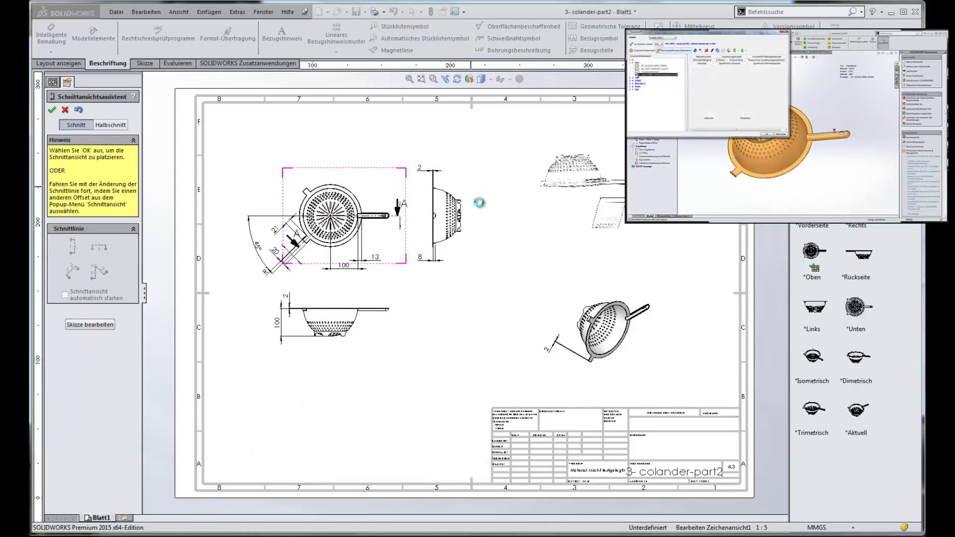
{"action": "left_click", "coordinate": [343, 313]}
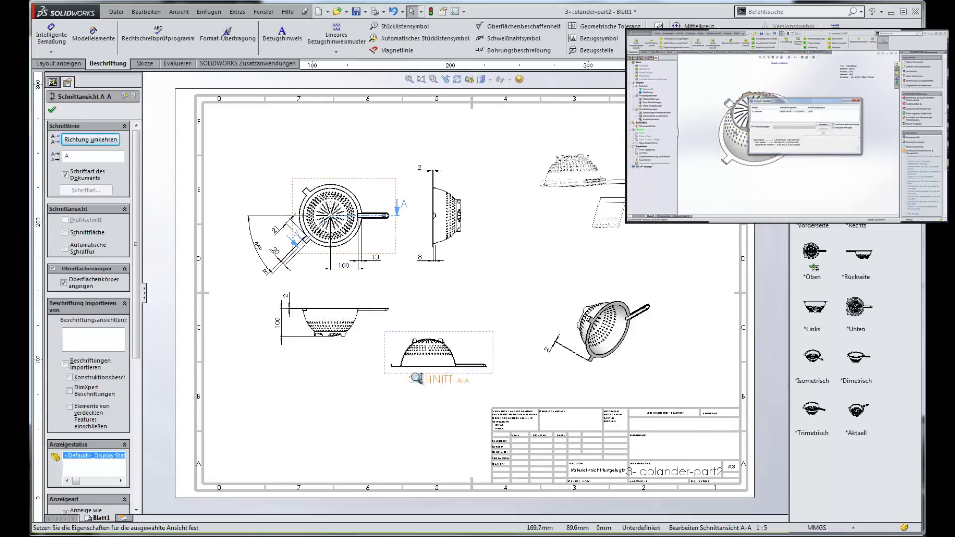
{"action": "scroll", "coordinate": [344, 313], "scroll_direction": "up", "scroll_amount": 5}
{"action": "middle_click_drag", "start_coordinate": [501, 256], "coordinate": [603, 275]}
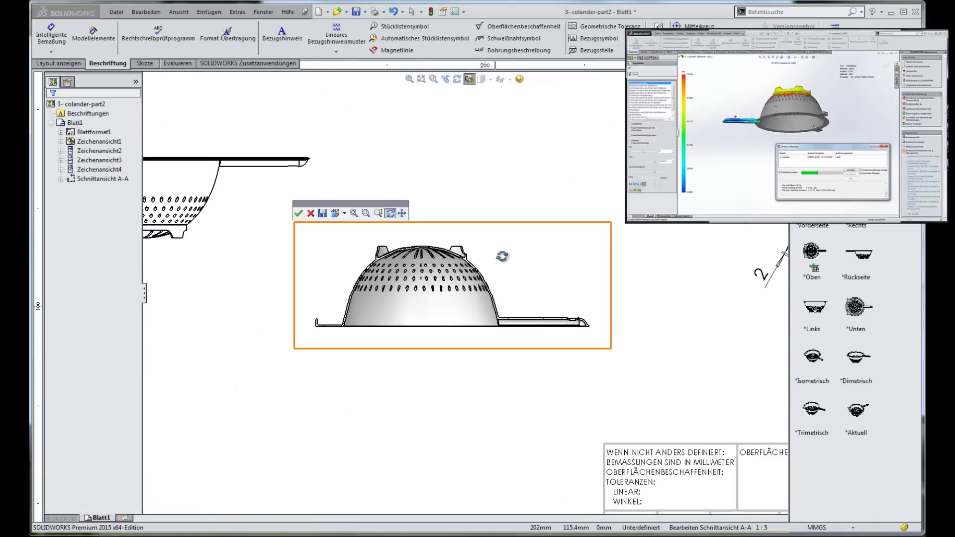
{"action": "key", "text": "Escape"}
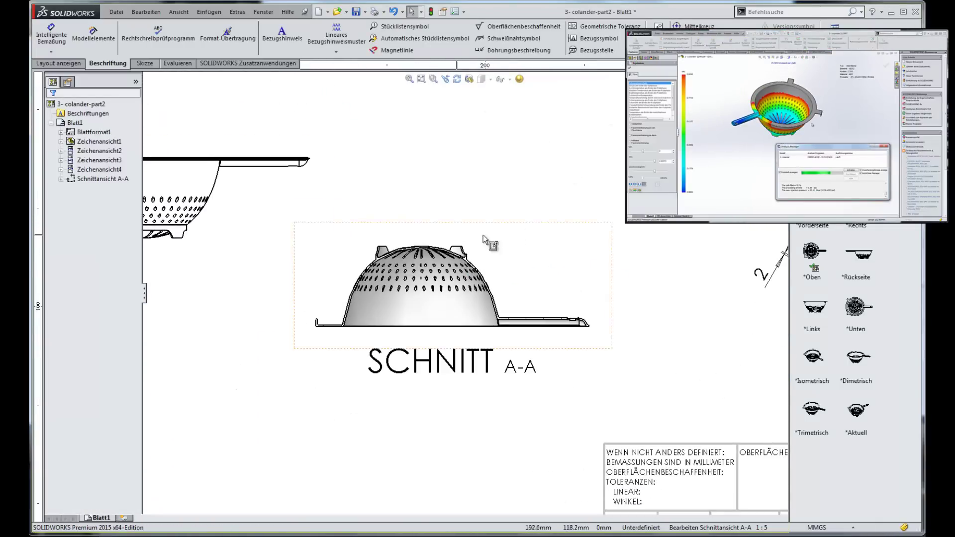
{"action": "left_click", "coordinate": [421, 80]}
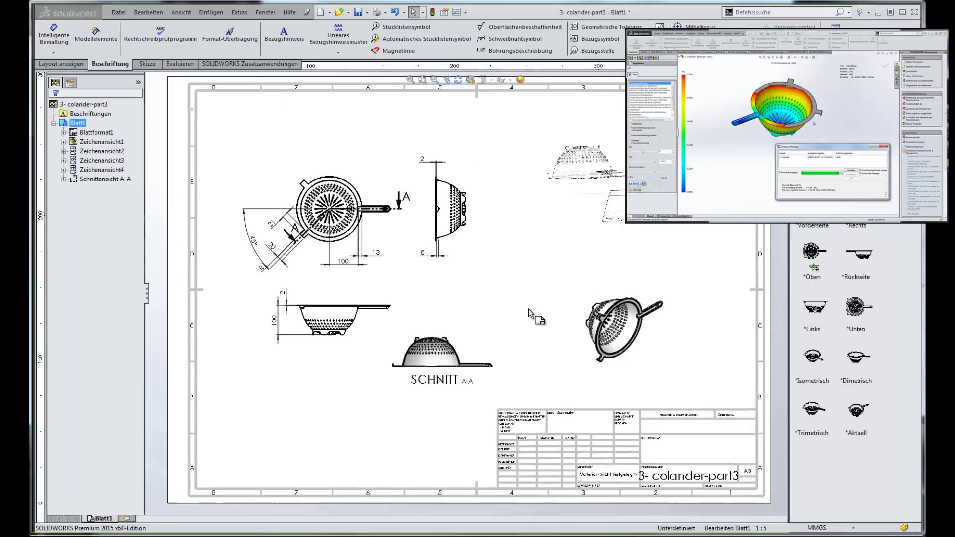
{"action": "scroll", "coordinate": [528, 276], "scroll_direction": "down", "scroll_amount": 2}
{"action": "scroll", "coordinate": [531, 280], "scroll_direction": "down", "scroll_amount": 3}
{"action": "scroll", "coordinate": [539, 283], "scroll_direction": "down", "scroll_amount": 2}
{"action": "scroll", "coordinate": [560, 292], "scroll_direction": "down", "scroll_amount": 2}
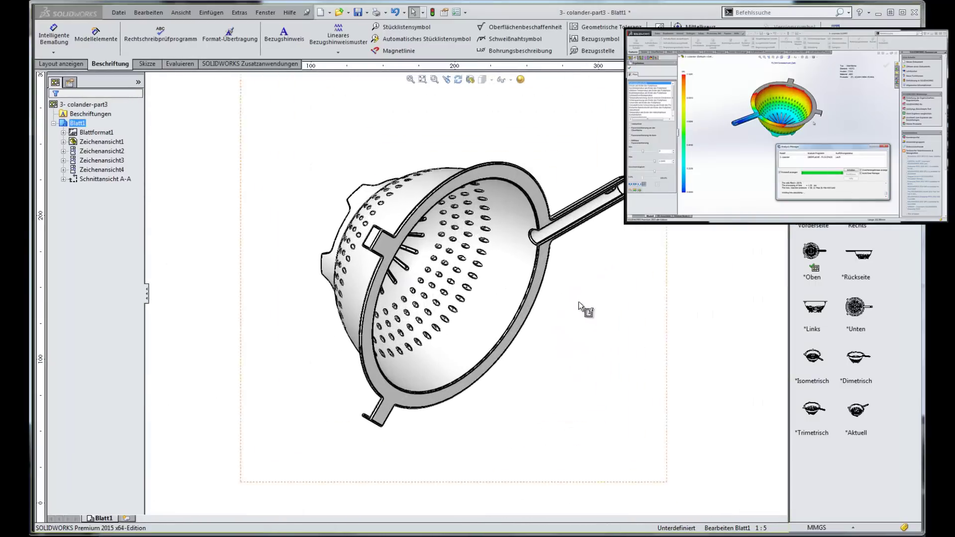
{"action": "scroll", "coordinate": [589, 307], "scroll_direction": "down", "scroll_amount": 2}
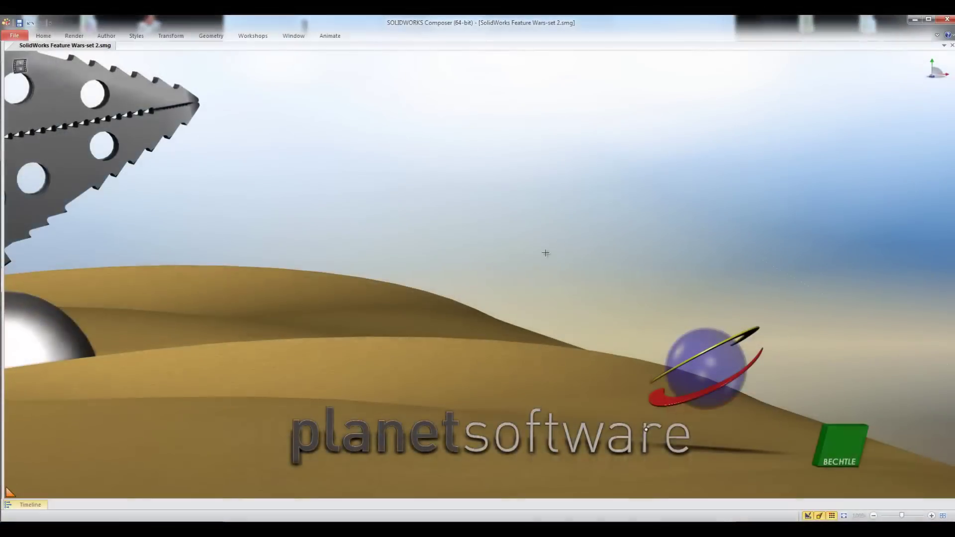
Add a Digger magnifier over the purple ball at 0% cut-away and capture it as a 2D image
{"action": "left_click", "coordinate": [542, 244]}
{"action": "mouse_move", "coordinate": [542, 244]}
{"action": "left_mouse_down"}
{"action": "mouse_move", "coordinate": [362, 223]}
{"action": "mouse_move", "coordinate": [674, 382]}
{"action": "mouse_move", "coordinate": [651, 427]}
{"action": "mouse_move", "coordinate": [673, 382]}
{"action": "left_mouse_up"}
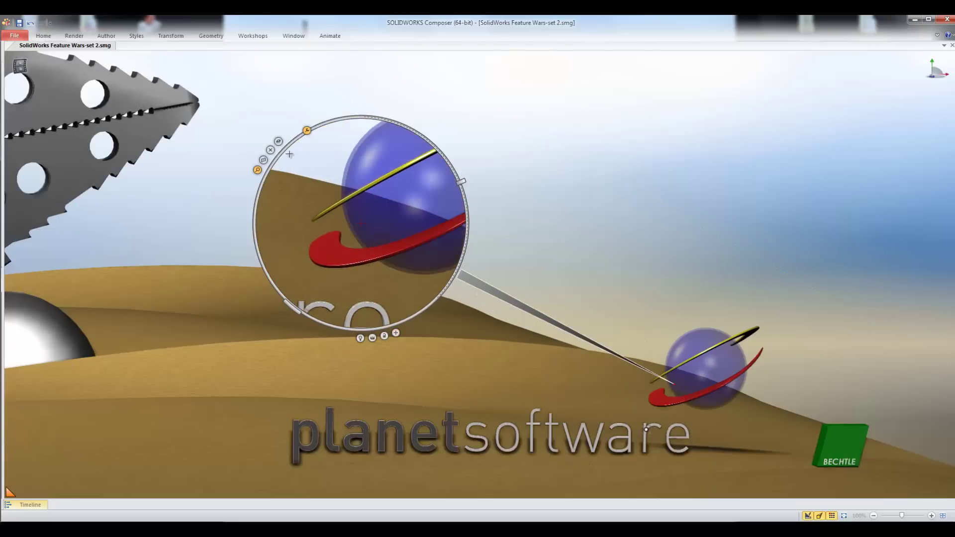
{"action": "left_click", "coordinate": [270, 150]}
{"action": "left_click_drag", "start_coordinate": [474, 211], "coordinate": [409, 294]}
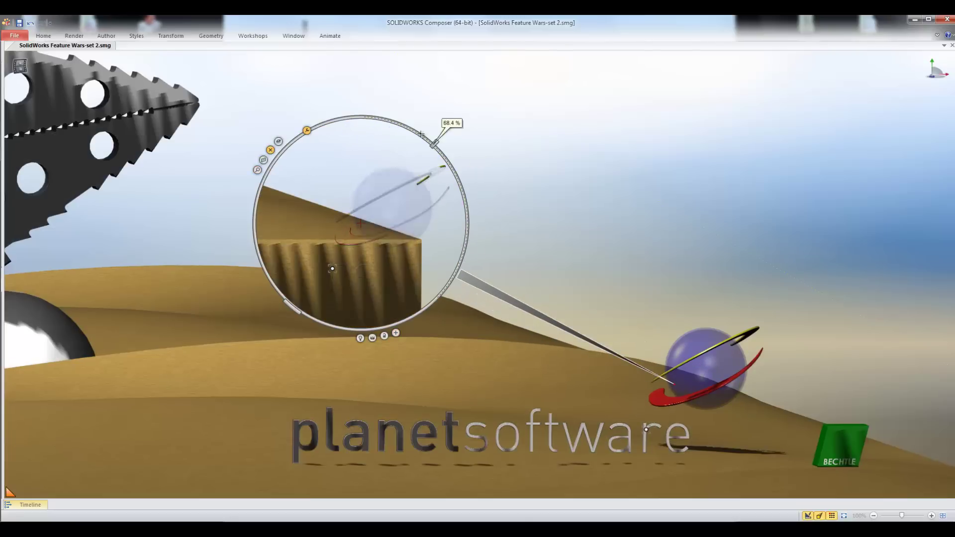
{"action": "left_click", "coordinate": [387, 300]}
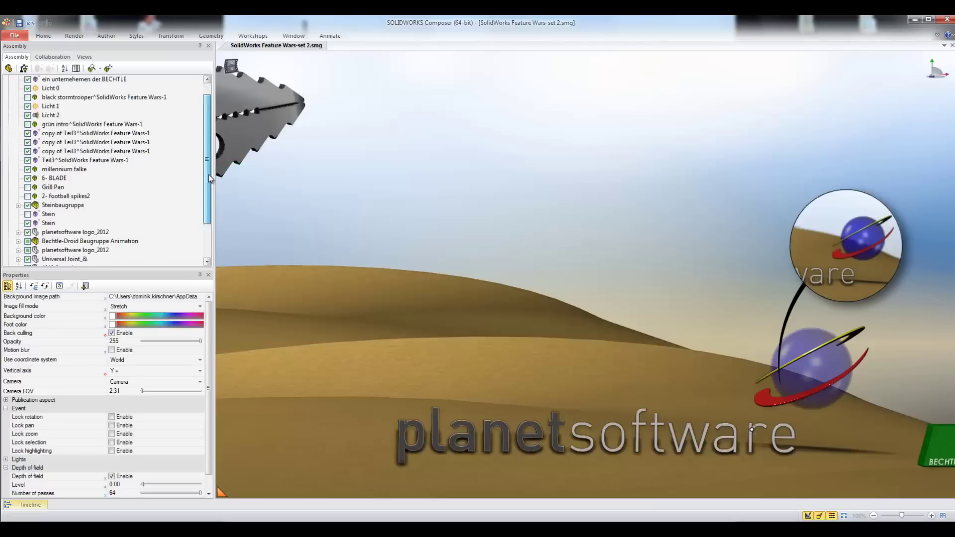
{"action": "scroll", "coordinate": [75, 217], "scroll_direction": "down", "scroll_amount": 3}
Show only the 4240 Spreader assembly
{"action": "left_click", "coordinate": [68, 224]}
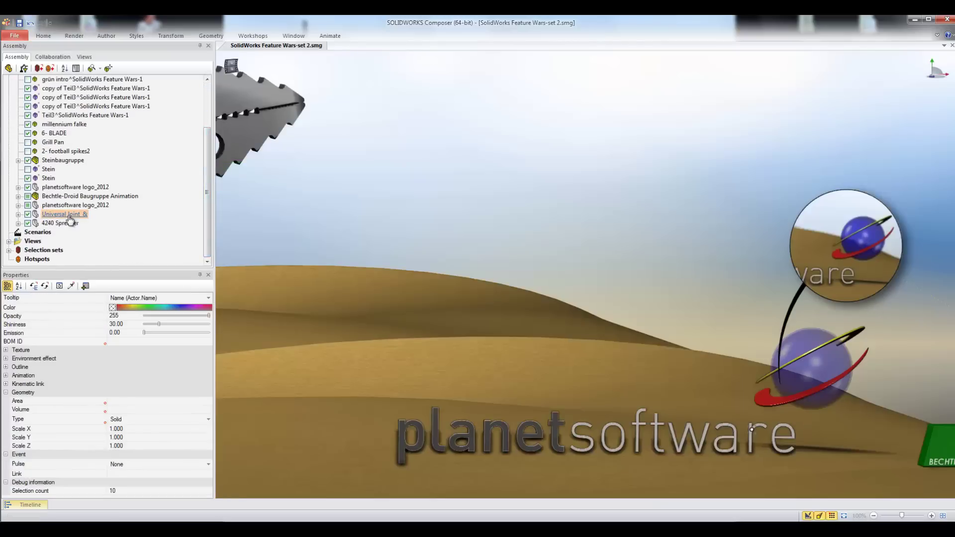
{"action": "right_click", "coordinate": [314, 219]}
{"action": "left_click", "coordinate": [331, 204]}
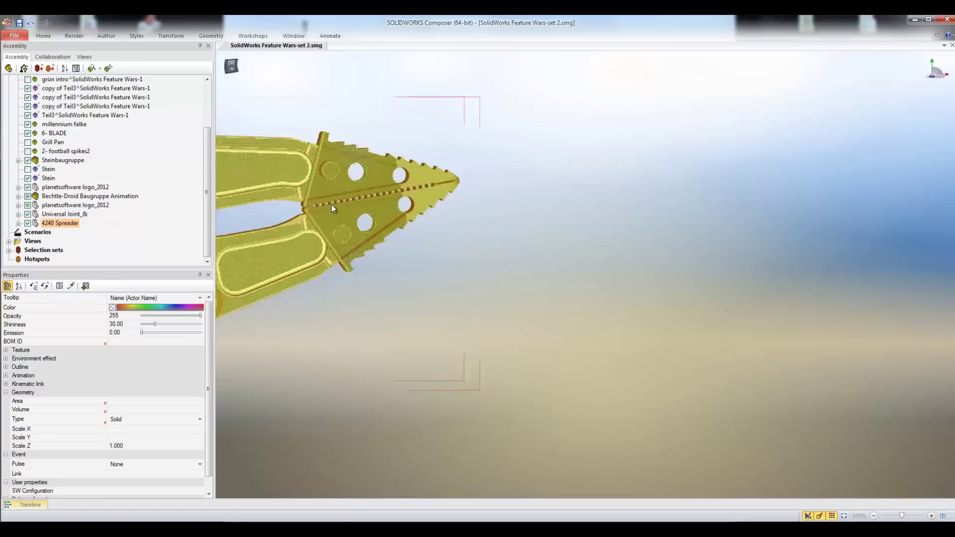
Explode the spreader parts apart and save the layout as a new view
{"action": "left_click", "coordinate": [177, 36]}
{"action": "left_click", "coordinate": [168, 75]}
{"action": "left_click_drag", "start_coordinate": [593, 273], "coordinate": [751, 247]}
{"action": "left_click", "coordinate": [802, 210]}
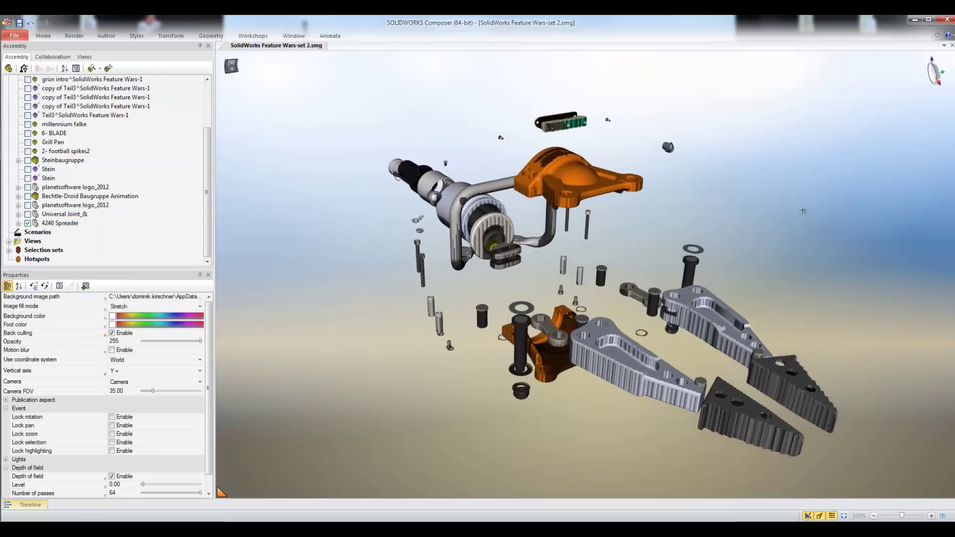
{"action": "left_click", "coordinate": [89, 61]}
{"action": "left_click", "coordinate": [9, 67]}
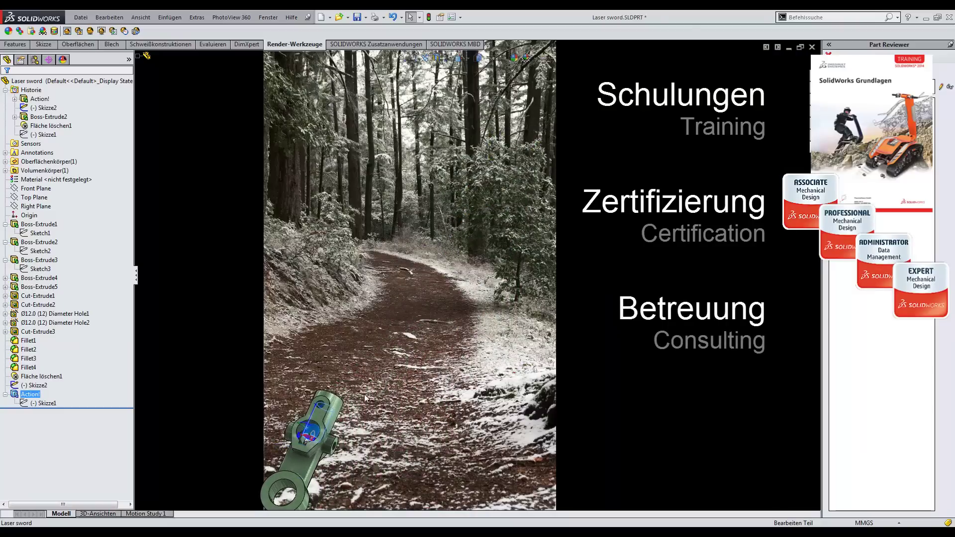
Extrude a long blade and a two-sided cross-guard from the hilt, then turn the sword around
{"action": "left_click_drag", "start_coordinate": [319, 409], "coordinate": [616, 43]}
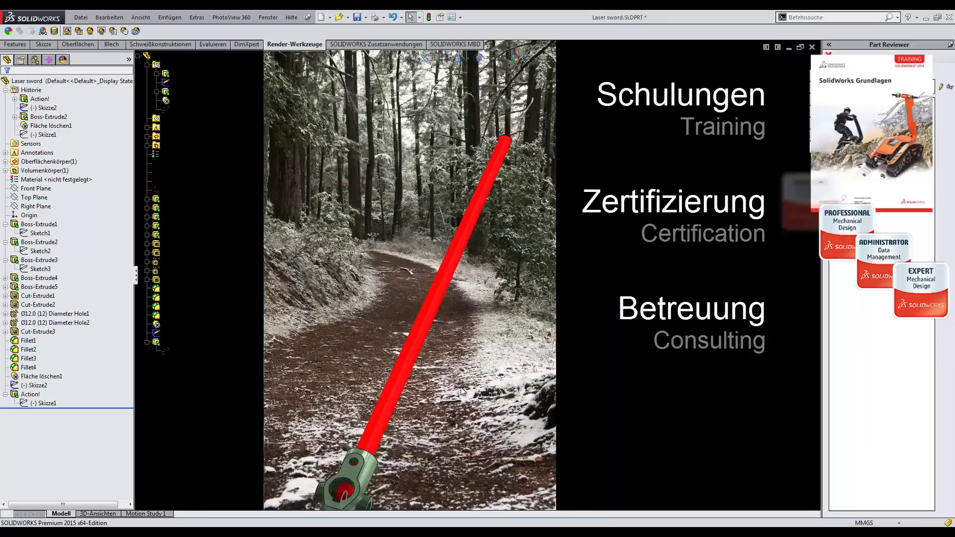
{"action": "scroll", "coordinate": [396, 424], "scroll_direction": "down", "scroll_amount": 5}
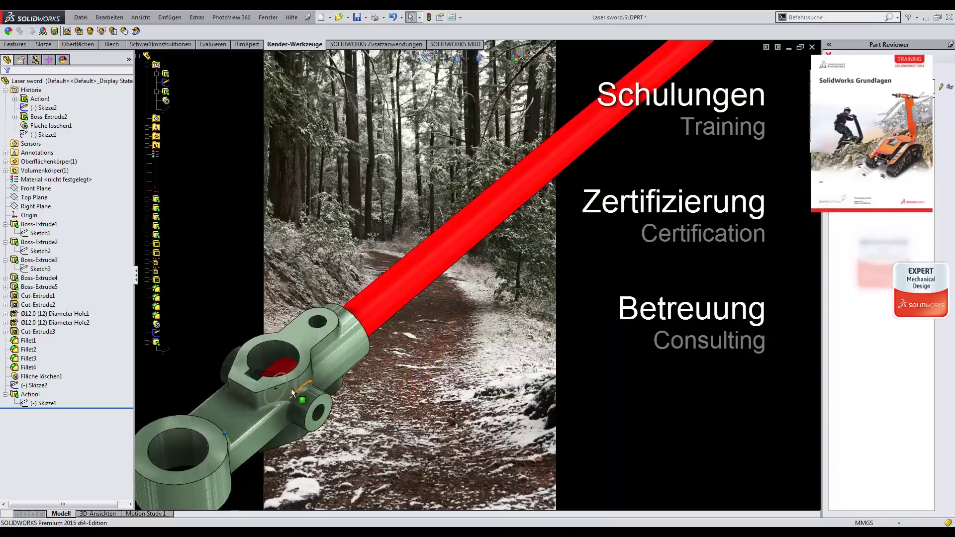
{"action": "left_click", "coordinate": [272, 380]}
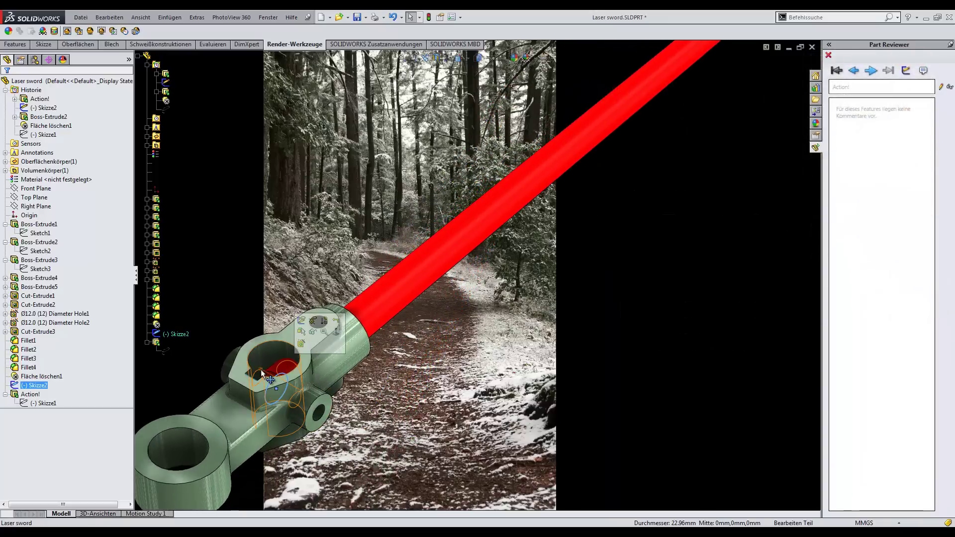
{"action": "left_click_drag", "start_coordinate": [260, 370], "coordinate": [154, 295]}
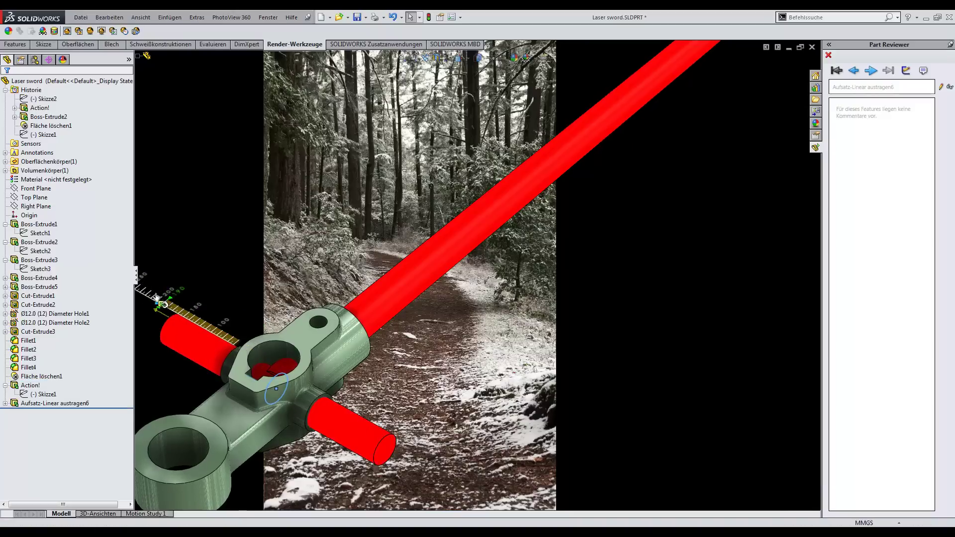
{"action": "scroll", "coordinate": [311, 261], "scroll_direction": "up", "scroll_amount": 2}
{"action": "scroll", "coordinate": [314, 268], "scroll_direction": "up", "scroll_amount": 3}
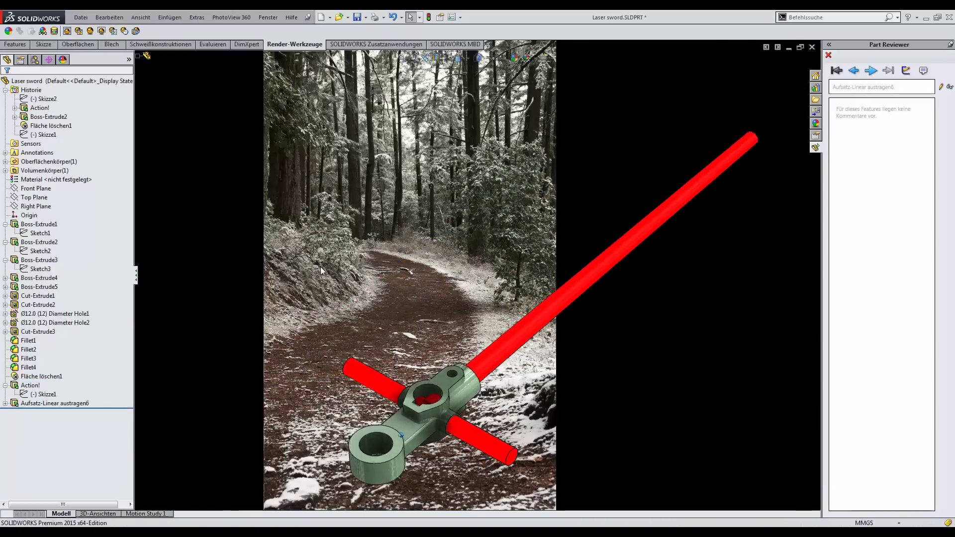
{"action": "scroll", "coordinate": [323, 277], "scroll_direction": "up", "scroll_amount": 2}
{"action": "scroll", "coordinate": [377, 335], "scroll_direction": "up", "scroll_amount": 3}
{"action": "key", "text": "Left"}
{"action": "key", "text": "Left"}
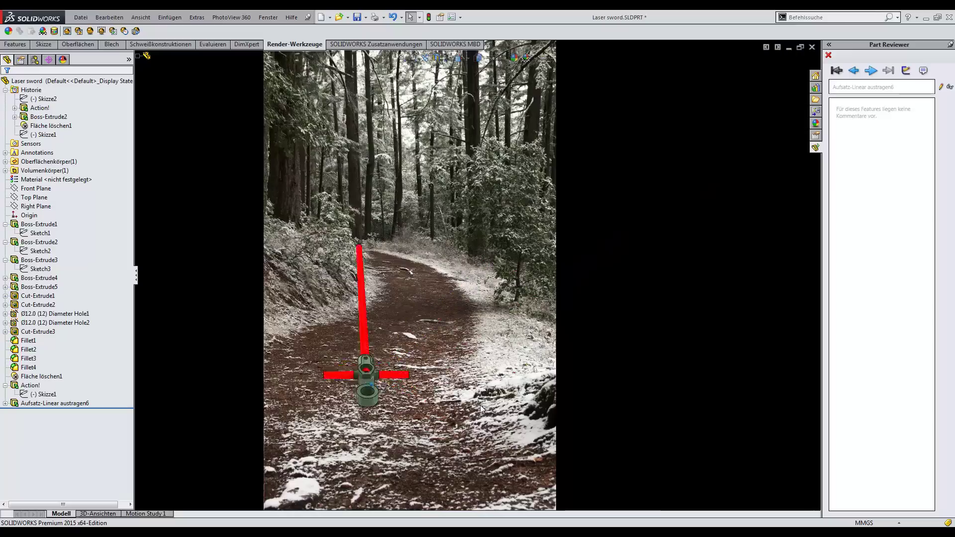
{"action": "key", "text": "Down"}
{"action": "key", "text": "Down"}
{"action": "key", "text": "Up"}
{"action": "key", "text": "Up"}
{"action": "key", "text": "Right"}
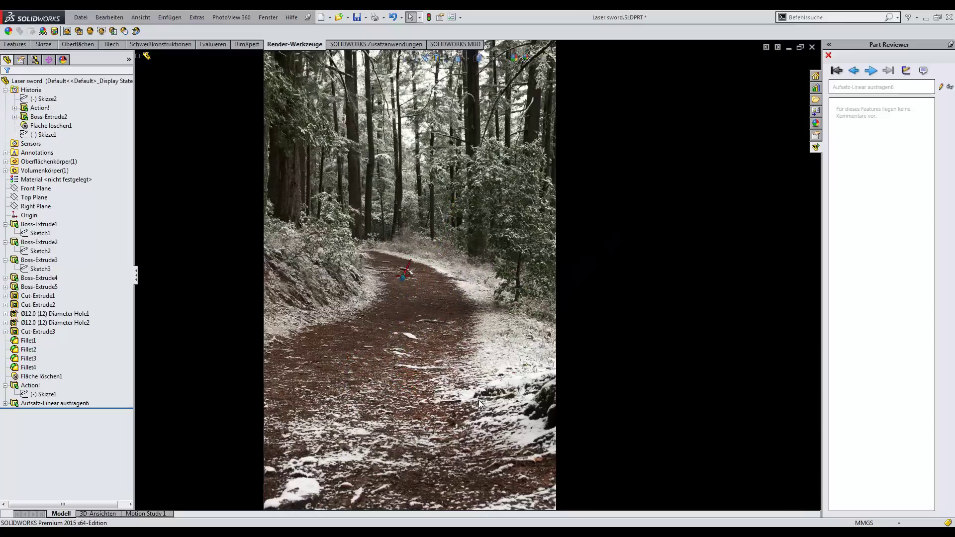